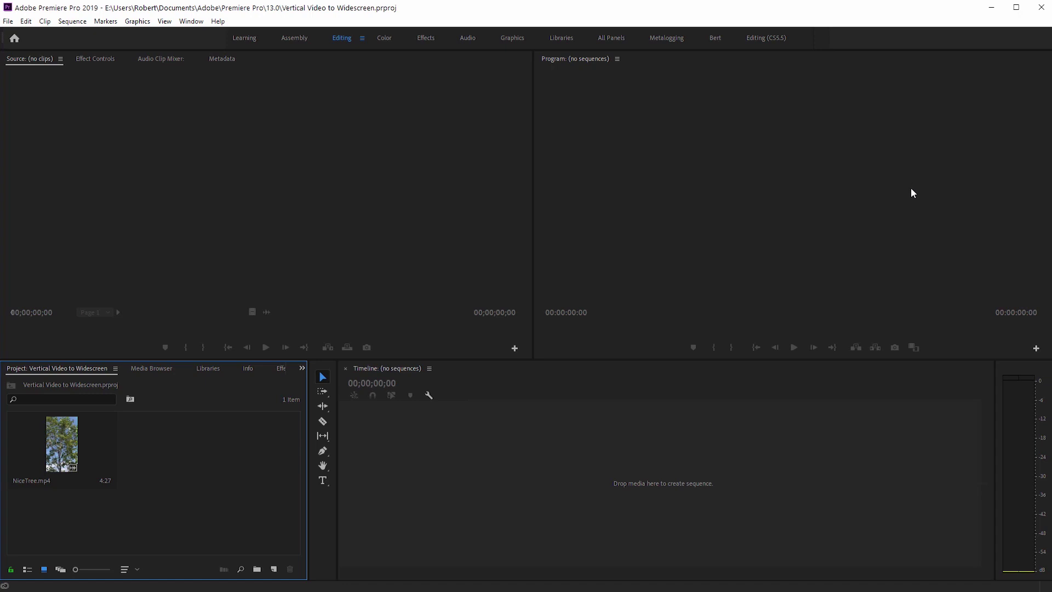
Drag NiceTree.mp4 from the Project panel onto the empty Timeline to create the NiceTree sequence.
{"action": "left_click", "coordinate": [71, 444]}
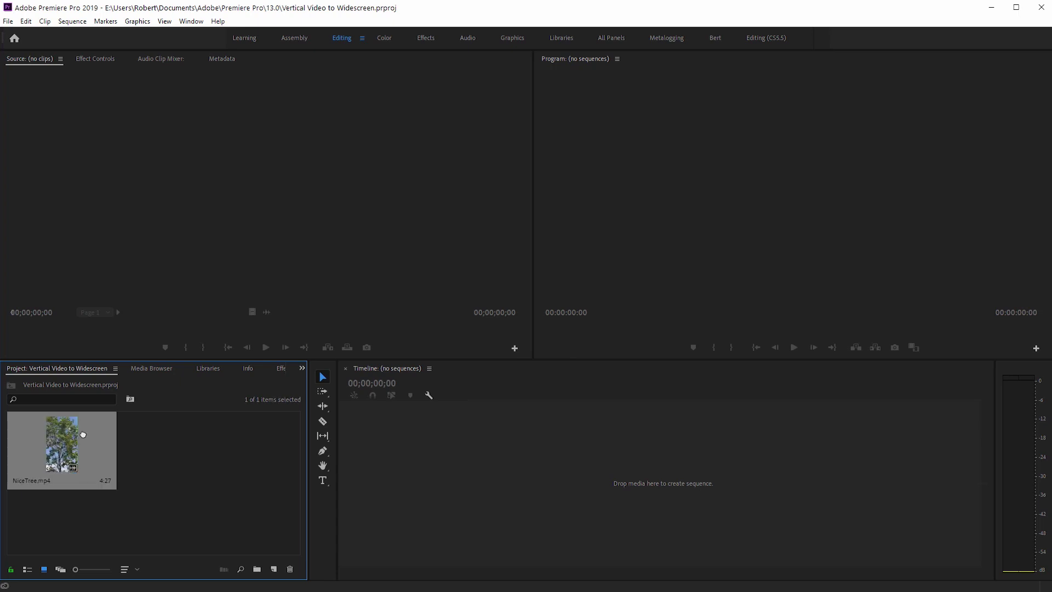
{"action": "left_click_drag", "start_coordinate": [83, 434], "coordinate": [522, 461]}
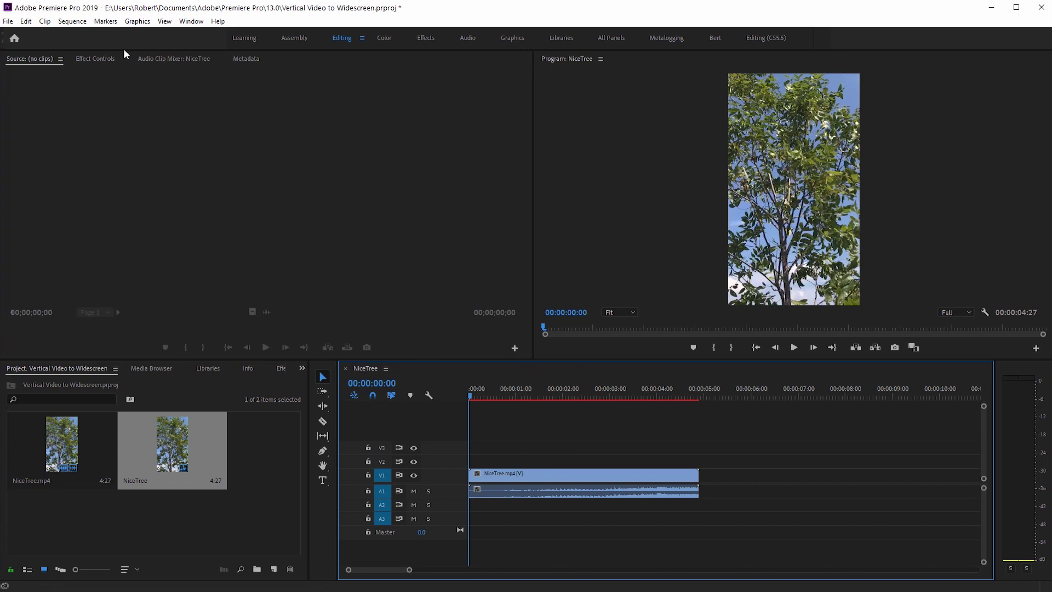
Change the NiceTree sequence frame size to 1280x720 and accept deleting its previews.
{"action": "left_click", "coordinate": [85, 22]}
{"action": "left_click", "coordinate": [89, 34]}
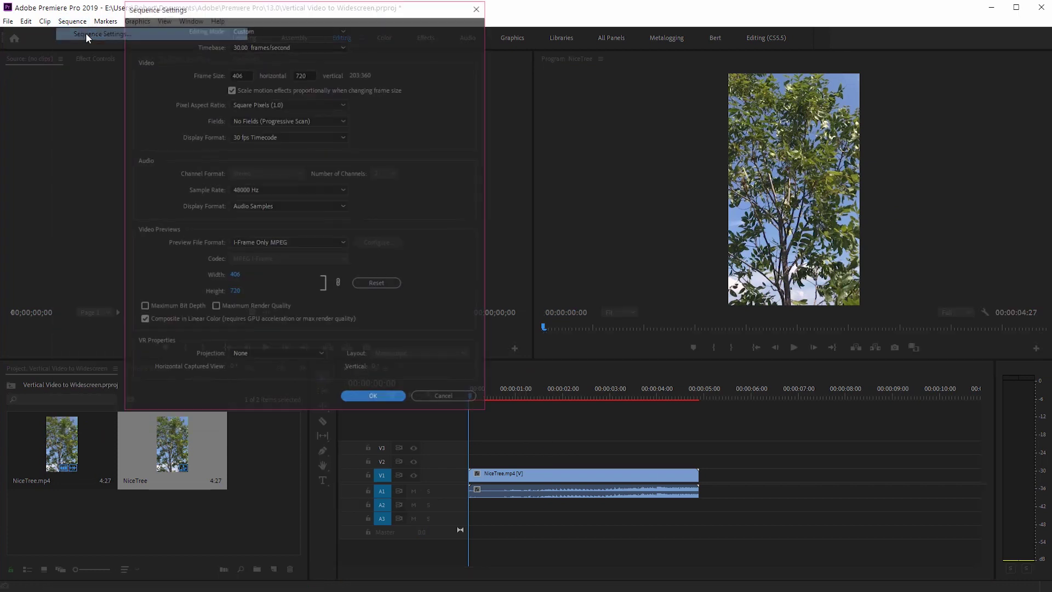
{"action": "left_click_drag", "start_coordinate": [322, 18], "coordinate": [301, 86]}
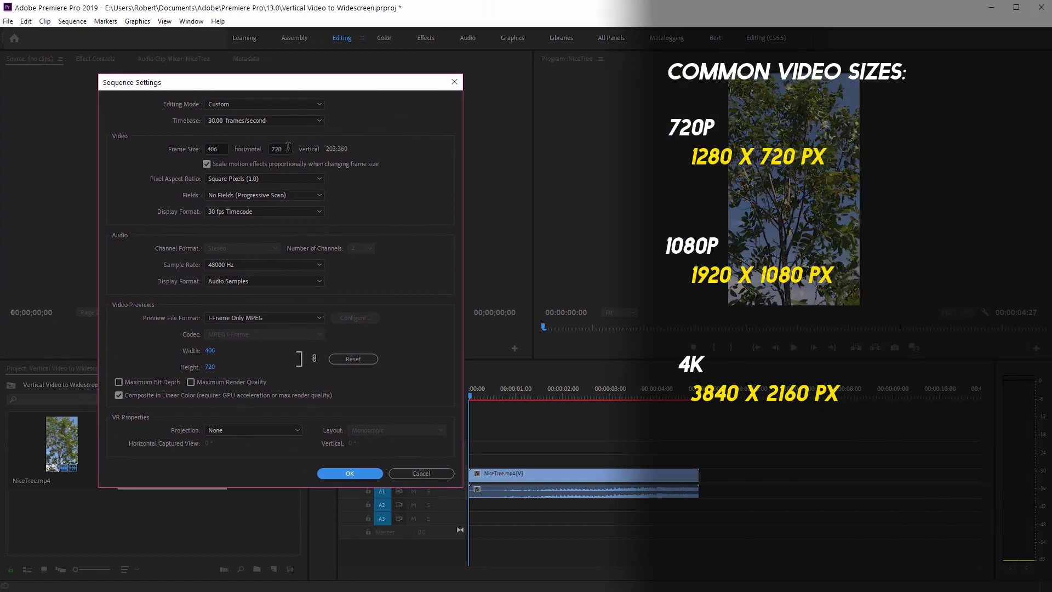
{"action": "left_click", "coordinate": [281, 149]}
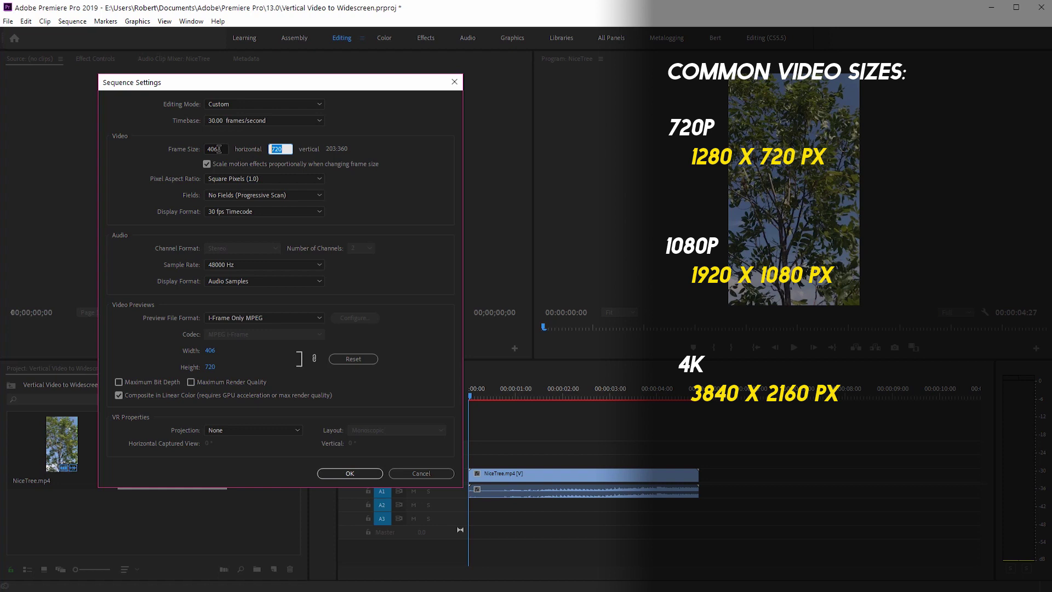
{"action": "left_click", "coordinate": [219, 149]}
{"action": "type", "text": "1280"}
{"action": "left_click", "coordinate": [231, 149]}
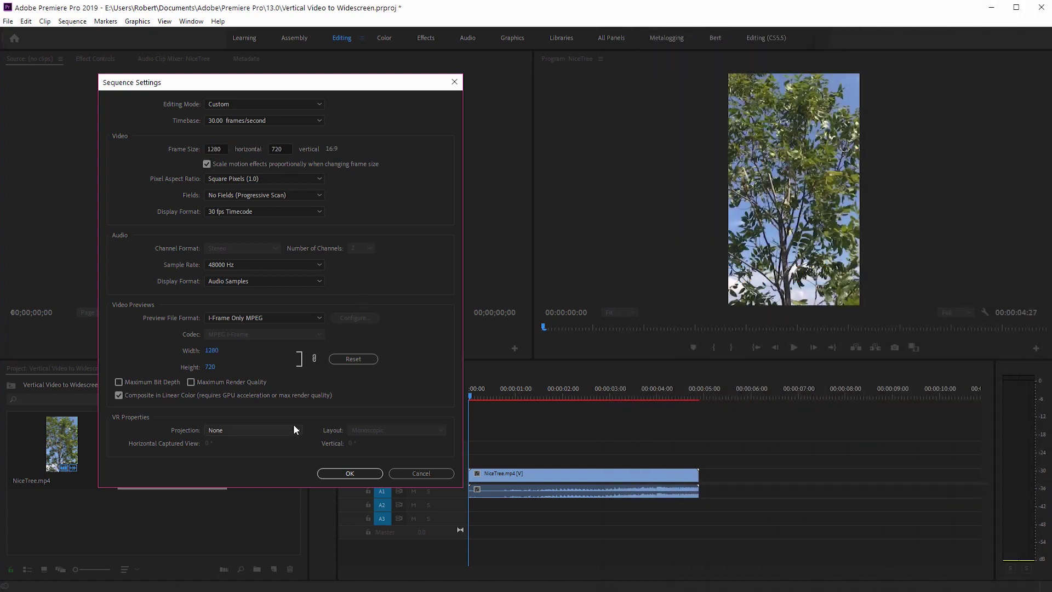
{"action": "left_click", "coordinate": [343, 473]}
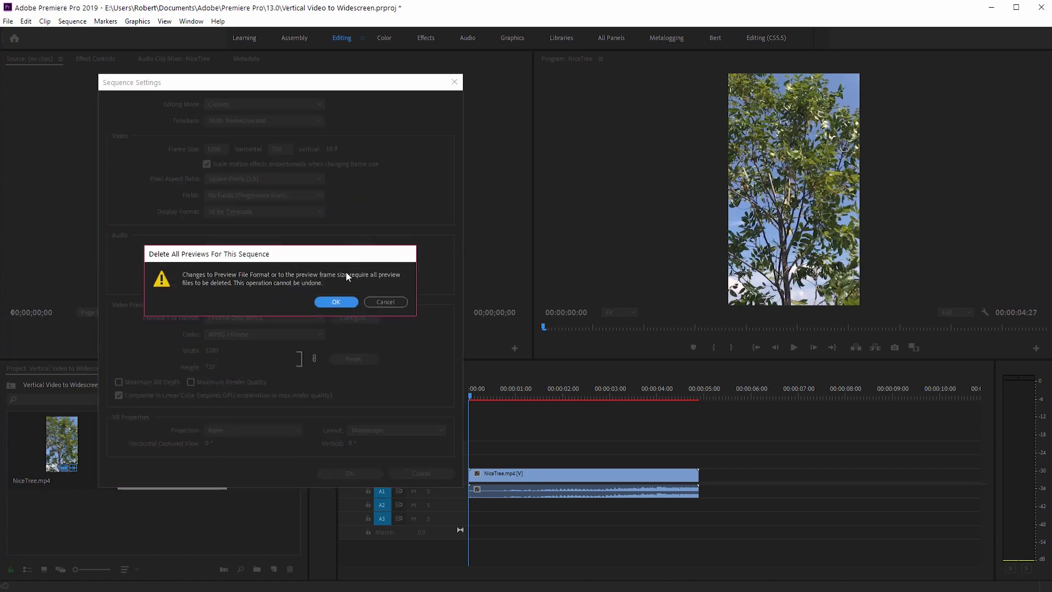
{"action": "left_click", "coordinate": [337, 303]}
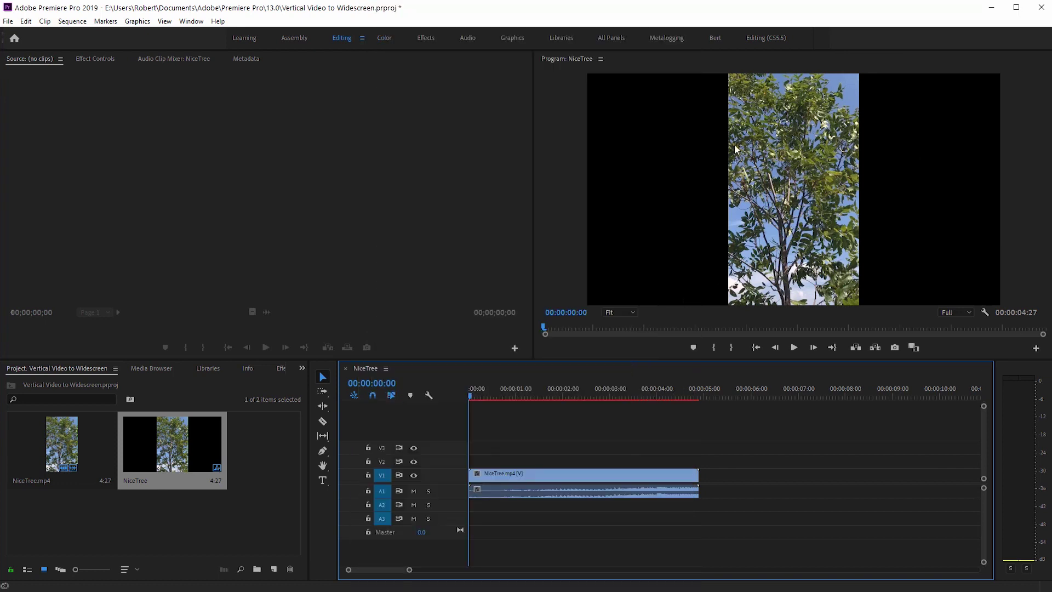
Duplicate the V1 tree clip onto V2 directly above it, then reselect the V1 clip.
{"action": "left_click", "coordinate": [529, 476]}
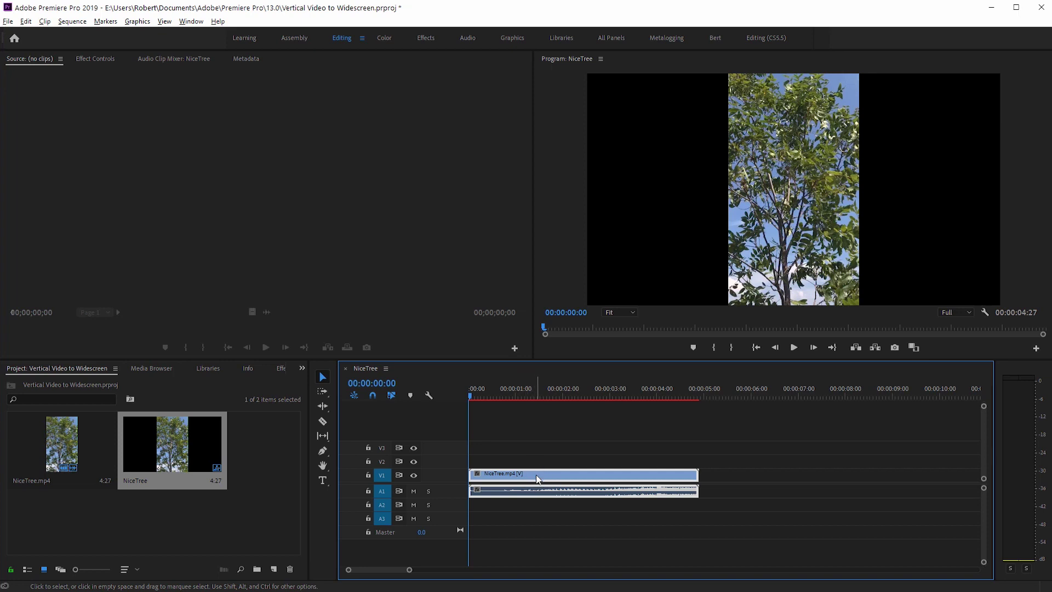
{"action": "left_click_drag", "start_coordinate": [538, 480], "coordinate": [540, 464]}
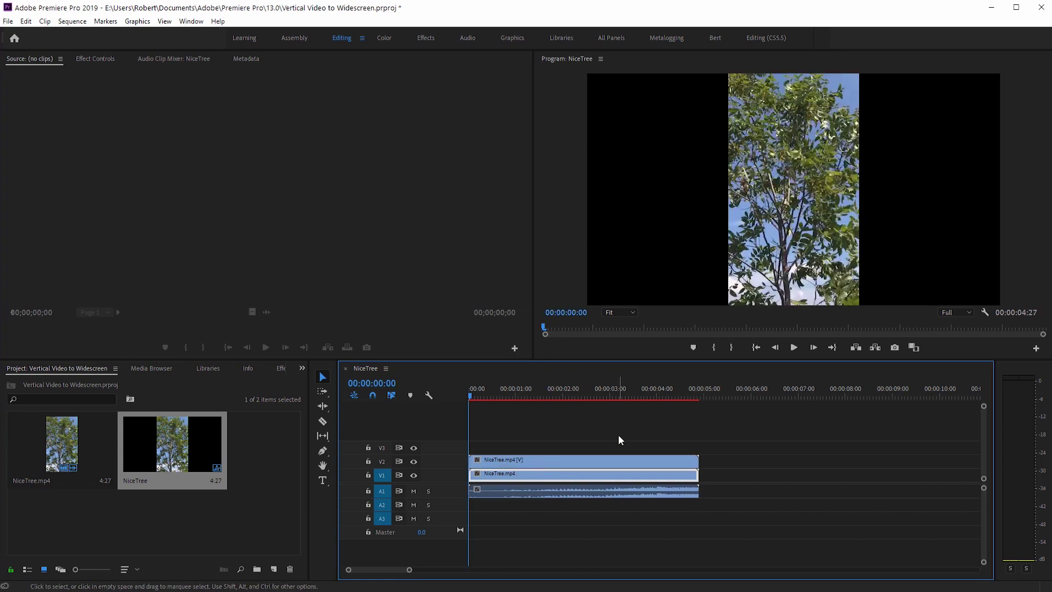
{"action": "left_click", "coordinate": [619, 435]}
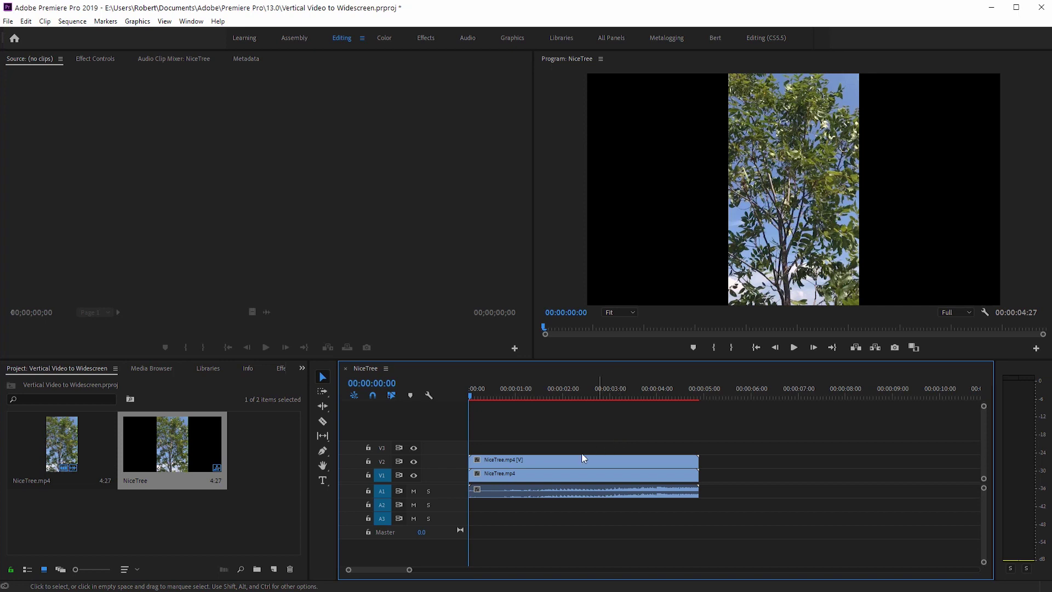
{"action": "left_click", "coordinate": [527, 476]}
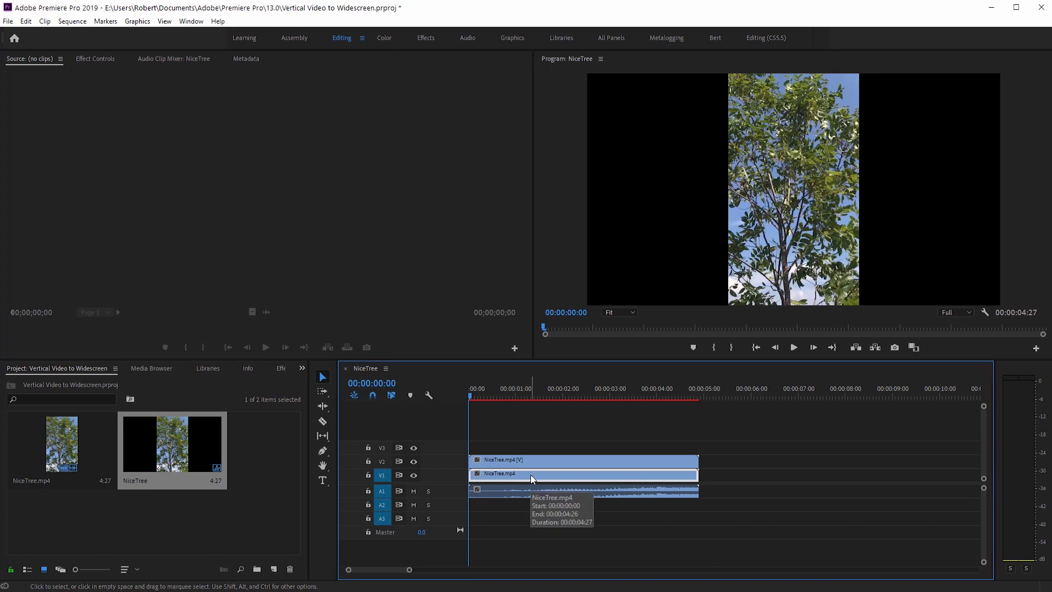
Raise the V1 tree clip's Motion Scale to 318 in Effect Controls.
{"action": "left_click", "coordinate": [93, 60]}
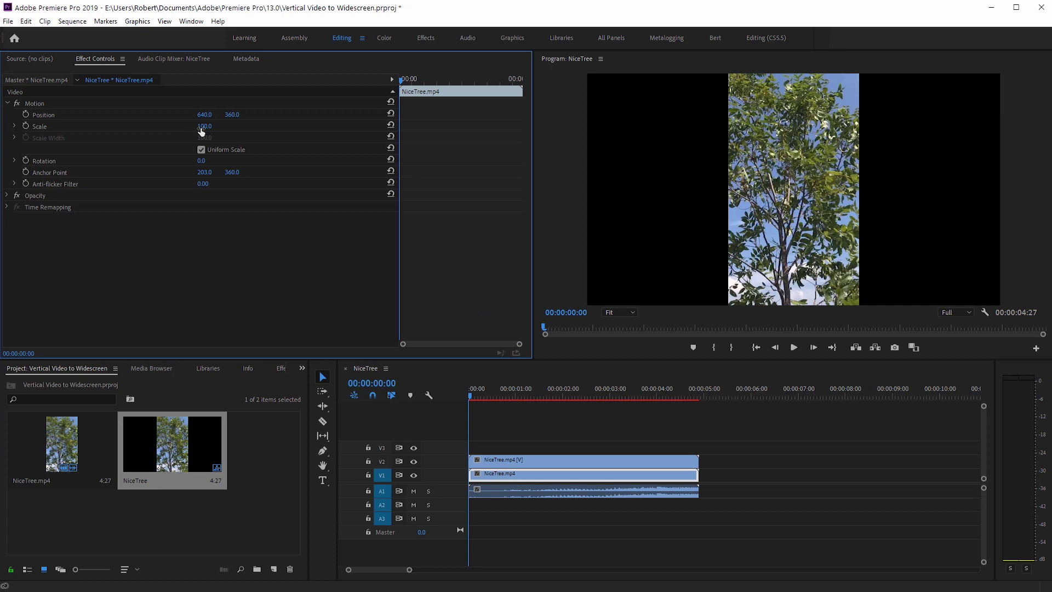
{"action": "left_click_drag", "start_coordinate": [201, 131], "coordinate": [321, 130]}
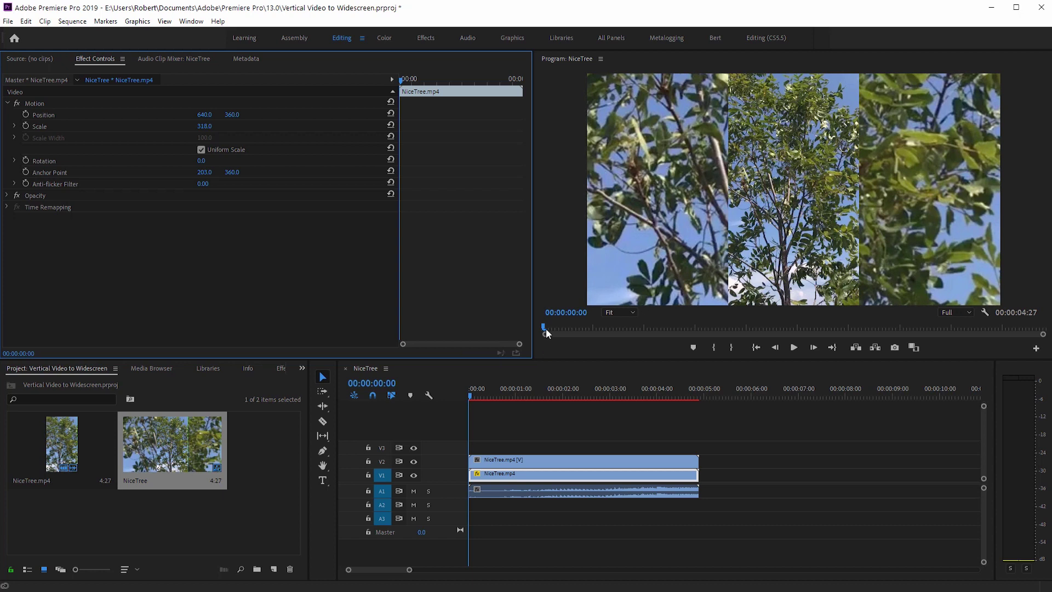
{"action": "left_click", "coordinate": [596, 384]}
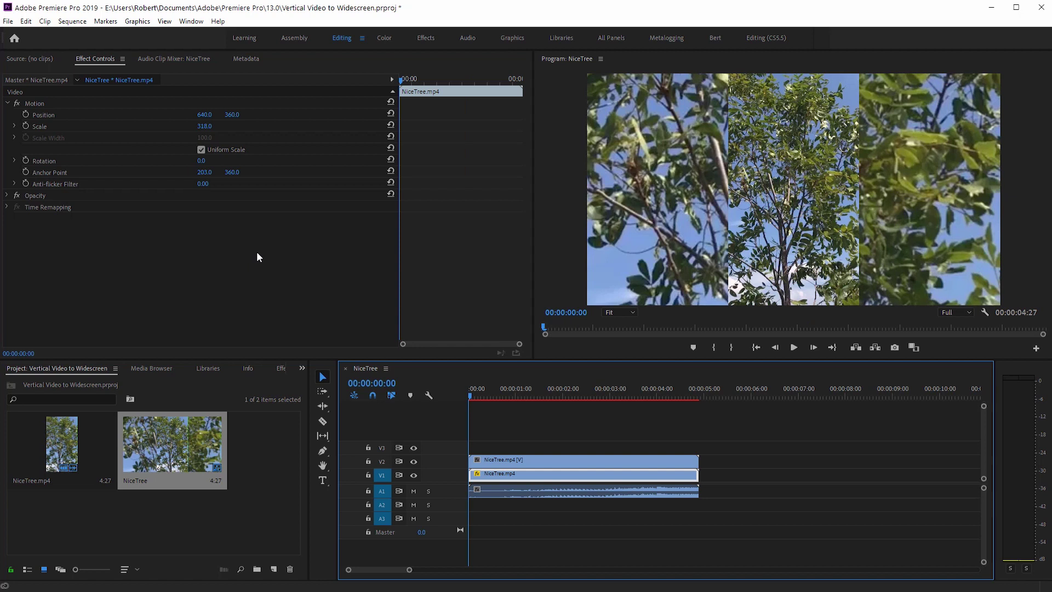
Apply Gaussian Blur to the scaled V1 clip and set its blurriness to 28.
{"action": "left_click", "coordinate": [278, 366]}
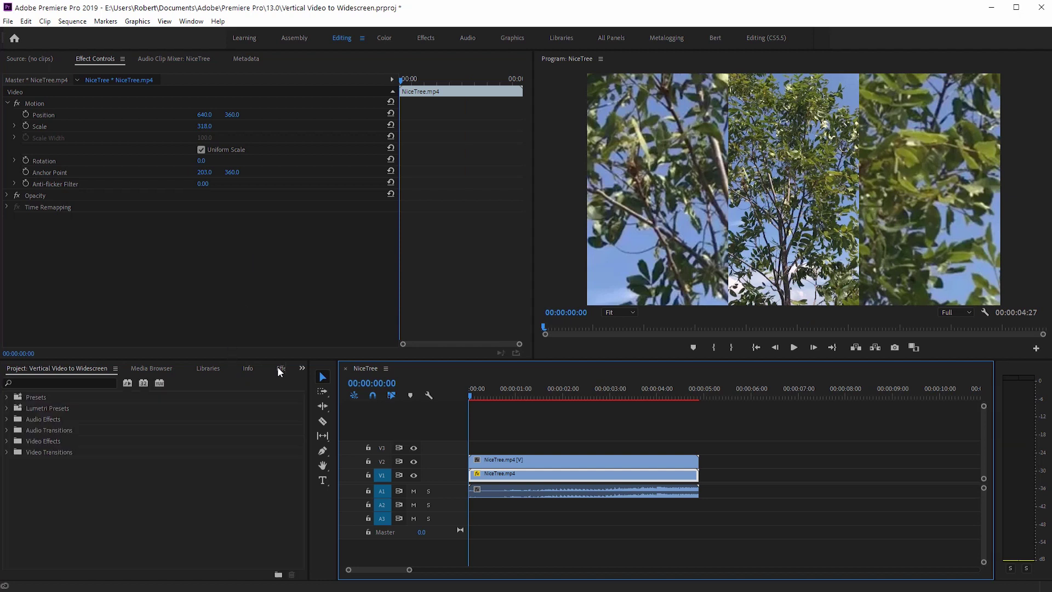
{"action": "left_click", "coordinate": [85, 383]}
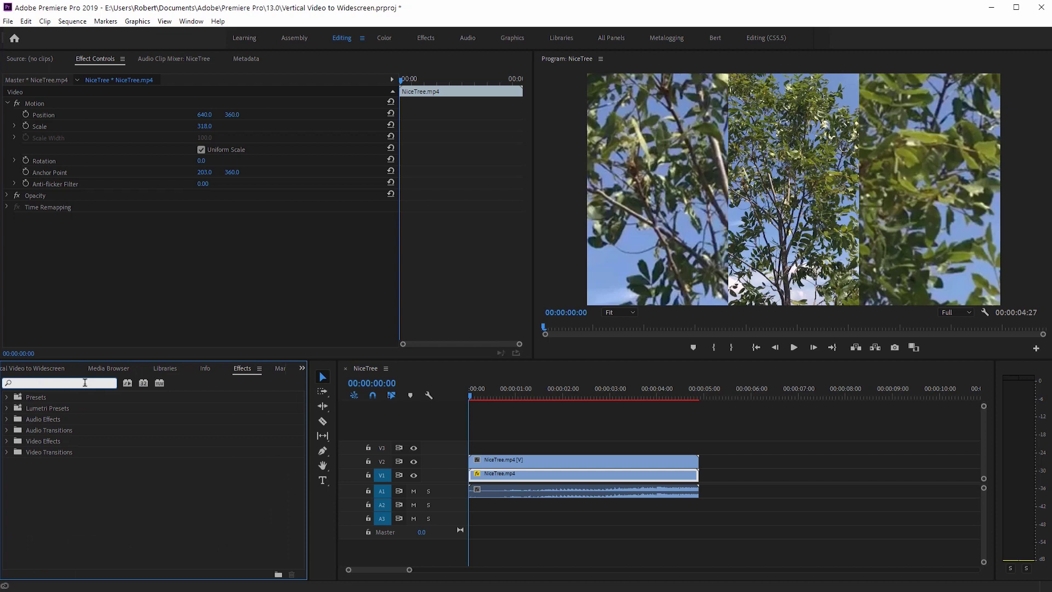
{"action": "type", "text": "gaus"}
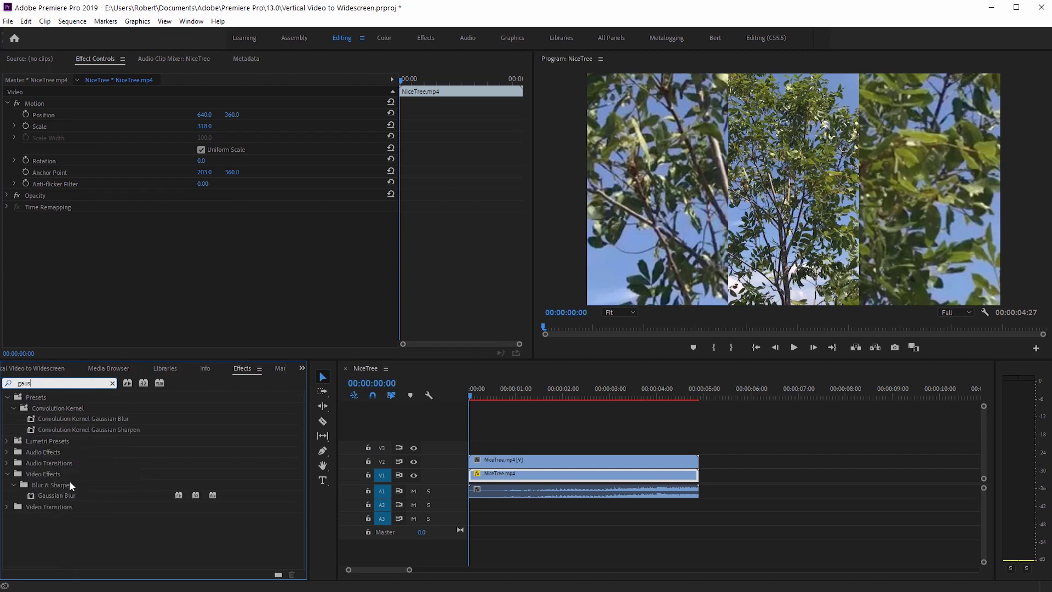
{"action": "left_click_drag", "start_coordinate": [53, 497], "coordinate": [501, 478]}
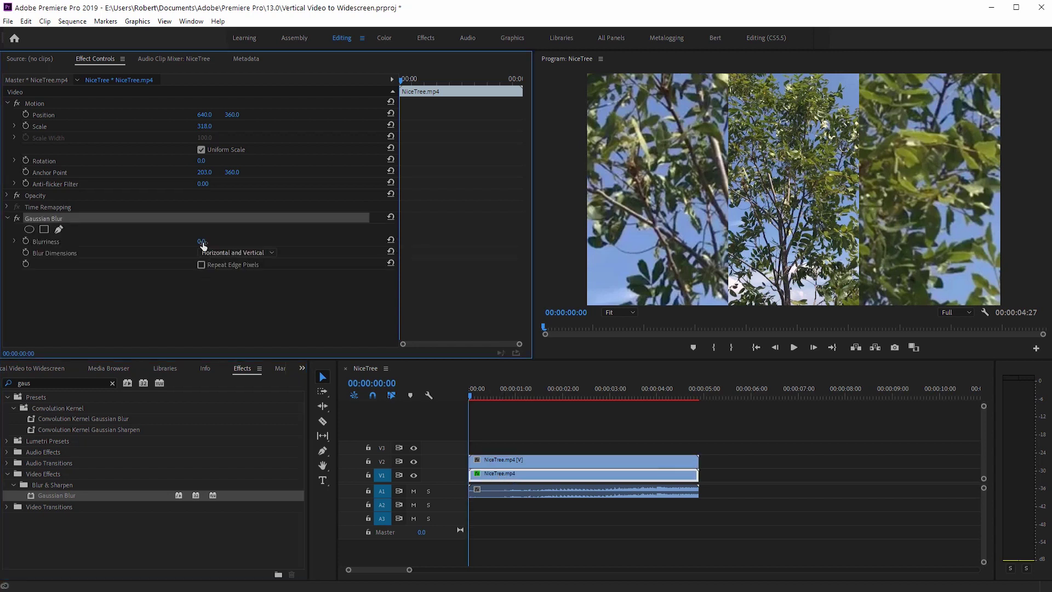
{"action": "left_click_drag", "start_coordinate": [201, 242], "coordinate": [222, 242]}
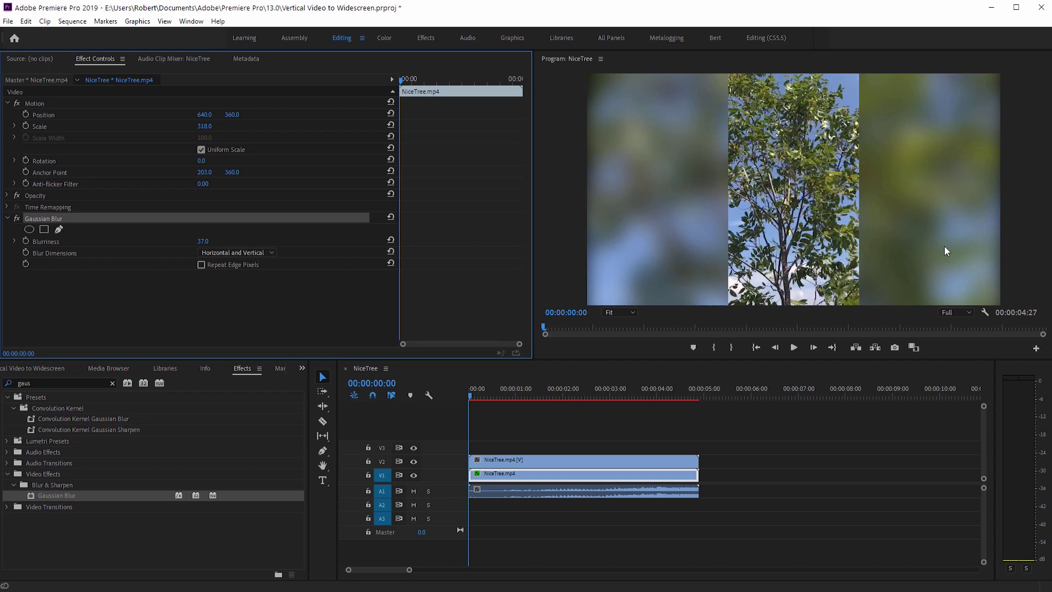
Enable Repeat Edge Pixels, bring the blur to 37, and preview about a second in.
{"action": "left_click", "coordinate": [201, 265]}
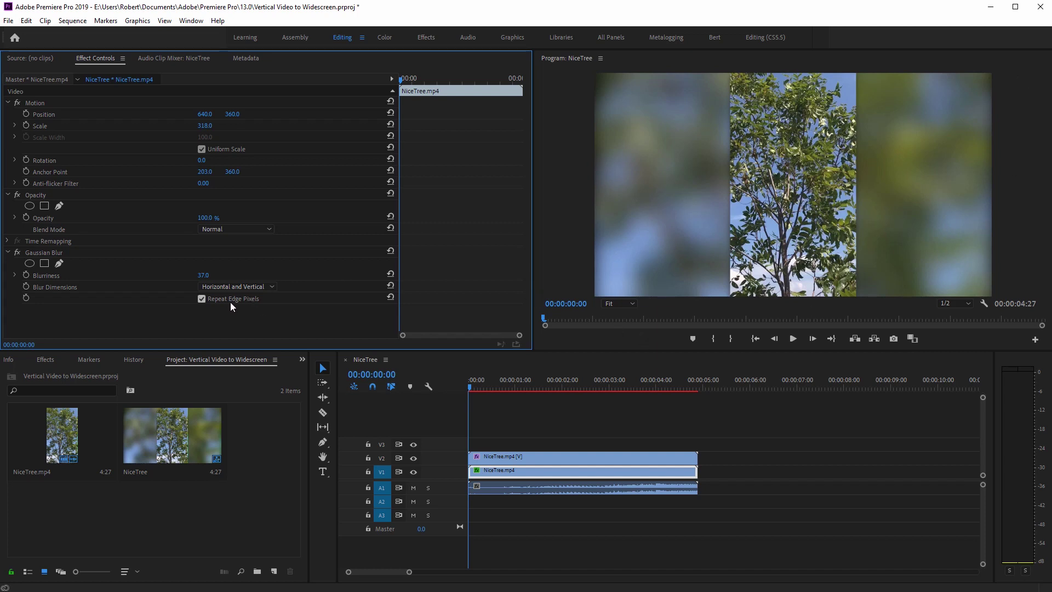
{"action": "mouse_move", "coordinate": [203, 130]}
{"action": "left_mouse_down"}
{"action": "mouse_move", "coordinate": [175, 128]}
{"action": "mouse_move", "coordinate": [219, 129]}
{"action": "left_mouse_up"}
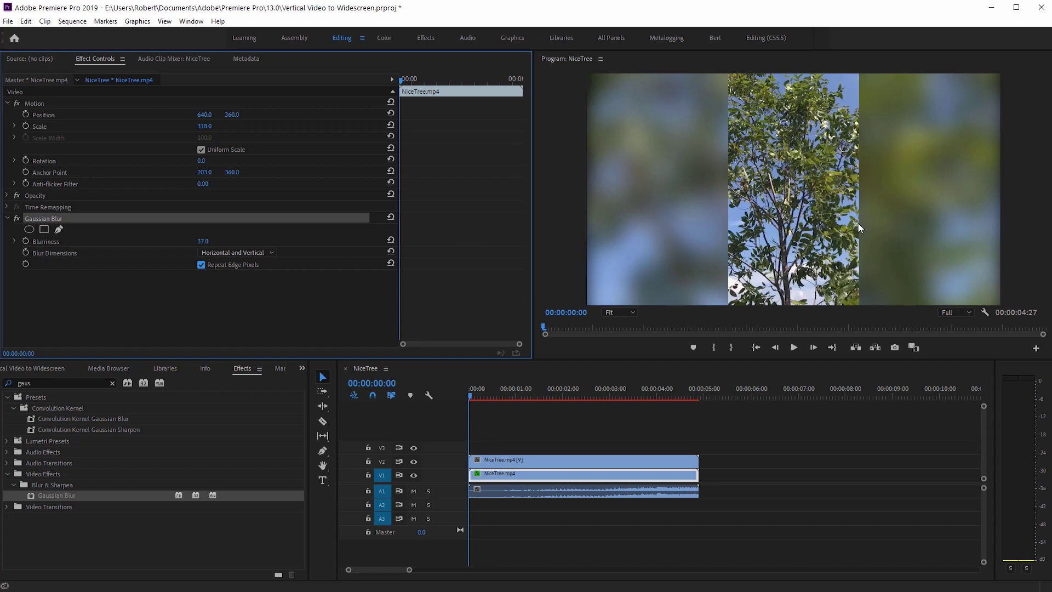
{"action": "left_click_drag", "start_coordinate": [469, 396], "coordinate": [500, 403]}
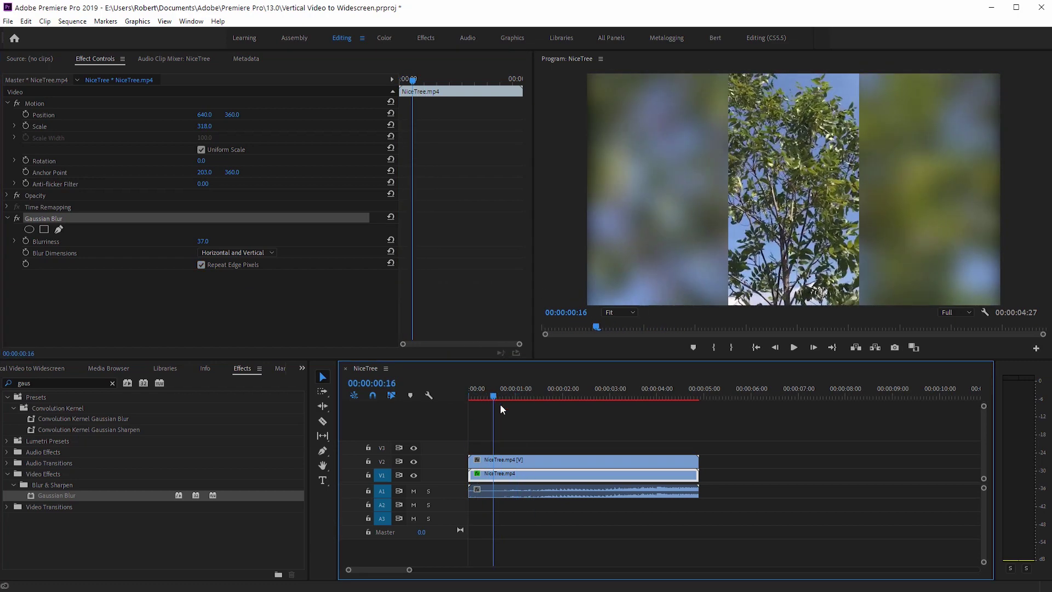
Add Drop Shadow to the V2 tree clip with 42% opacity, 184° direction and softness 38.
{"action": "left_click", "coordinate": [516, 459]}
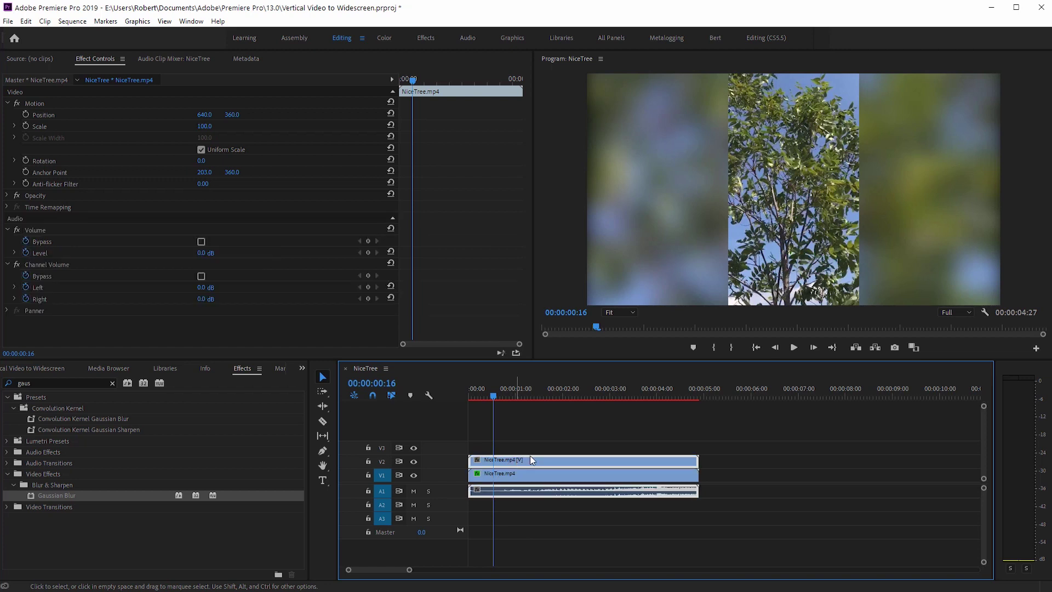
{"action": "left_click", "coordinate": [112, 381]}
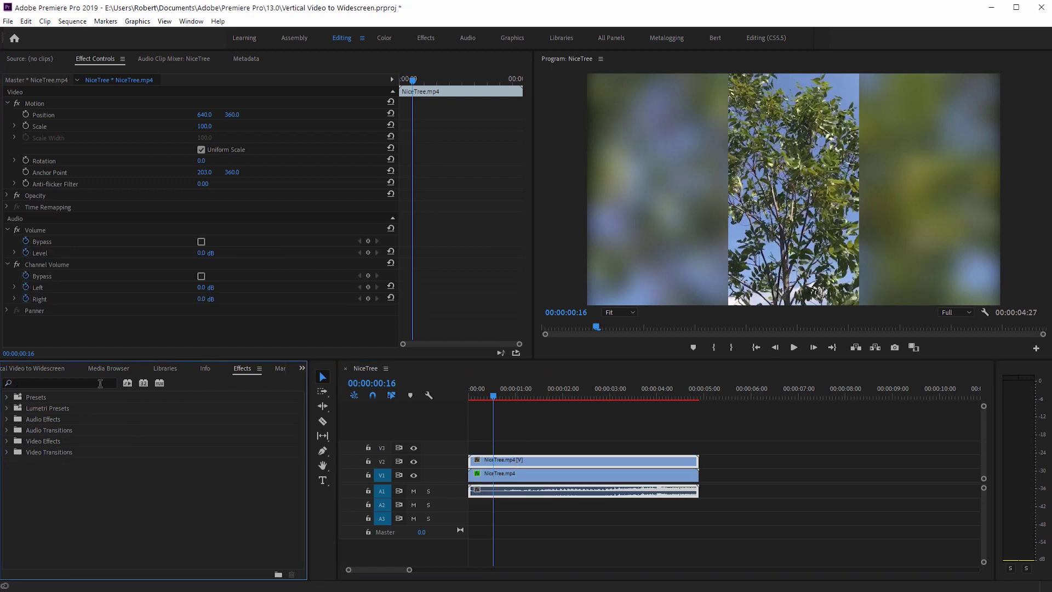
{"action": "type", "text": "drop"}
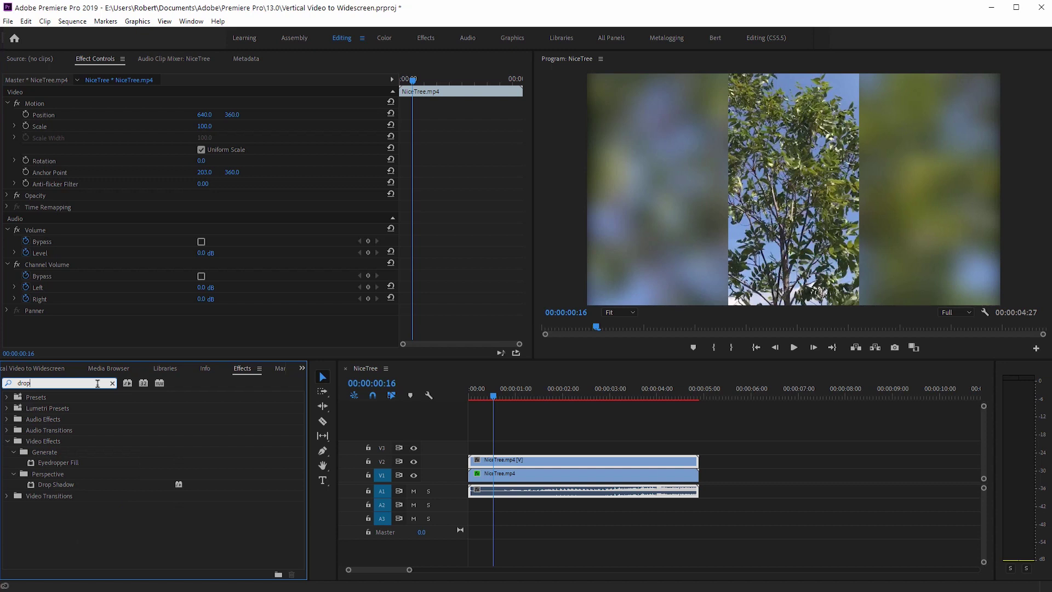
{"action": "left_click_drag", "start_coordinate": [55, 484], "coordinate": [524, 462]}
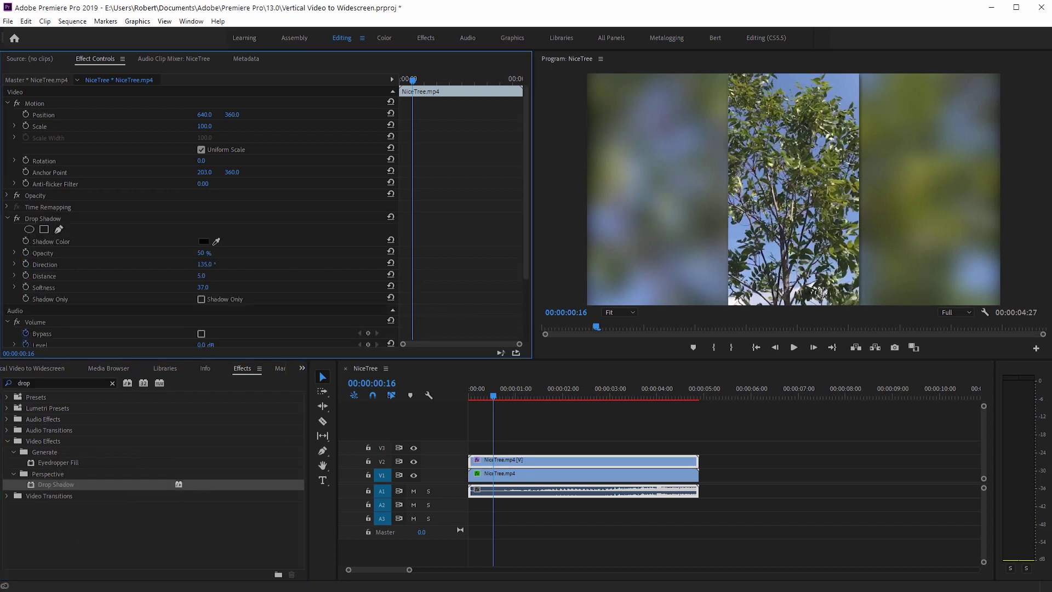
{"action": "left_click_drag", "start_coordinate": [203, 287], "coordinate": [196, 253]}
{"action": "left_click", "coordinate": [470, 392]}
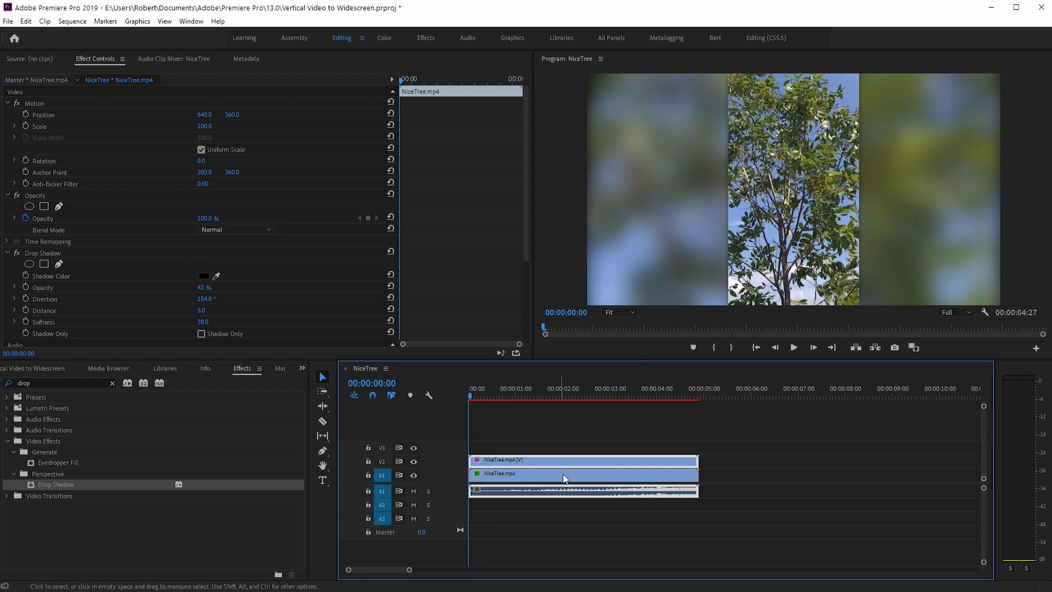
Turn off the V1 background's Opacity animation and lower its opacity to 48%.
{"action": "left_click", "coordinate": [505, 476]}
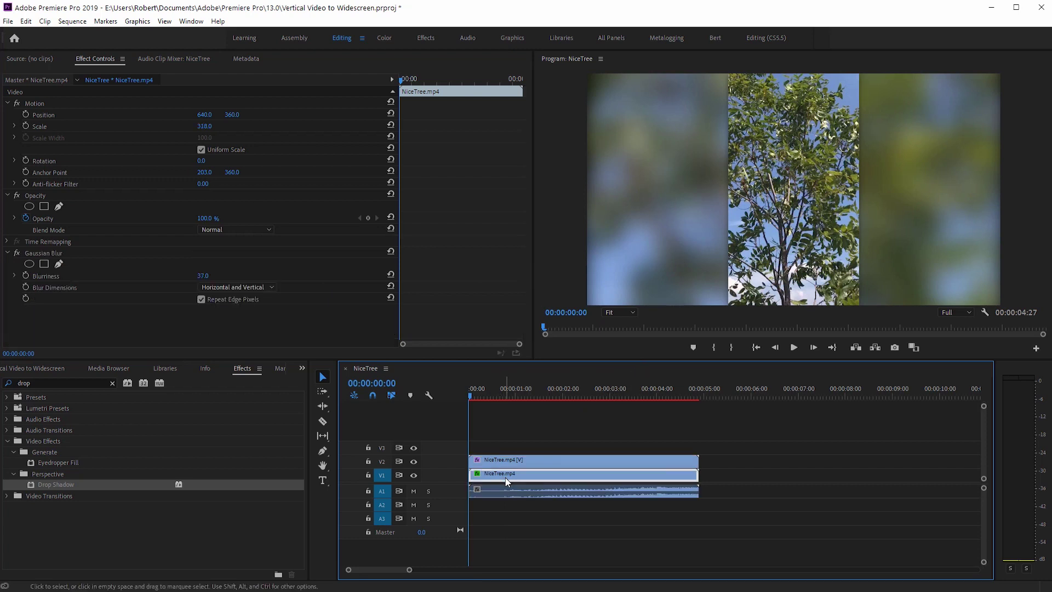
{"action": "left_click", "coordinate": [25, 217]}
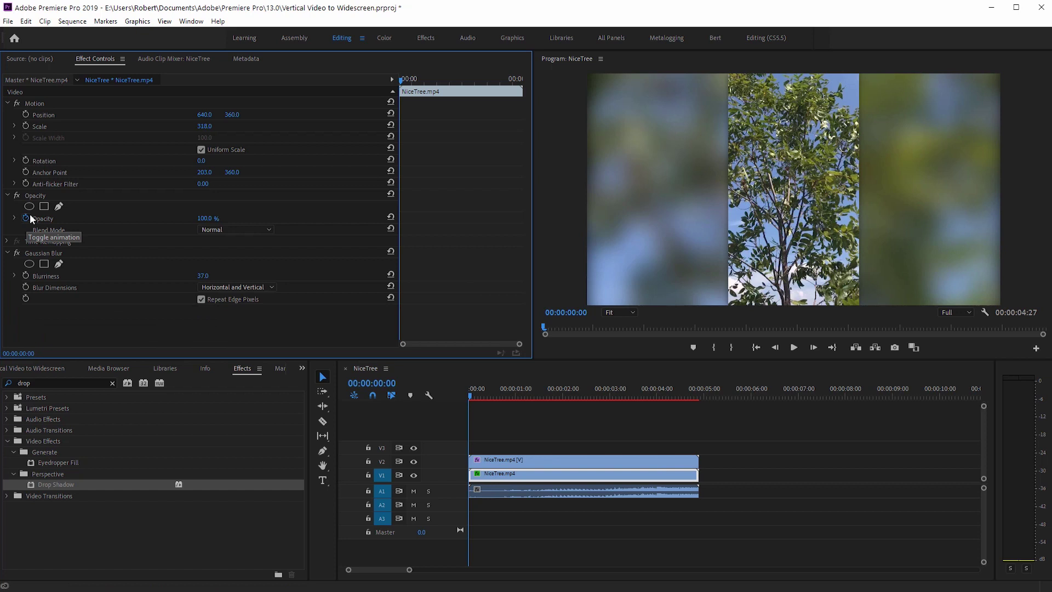
{"action": "left_click_drag", "start_coordinate": [206, 220], "coordinate": [182, 220]}
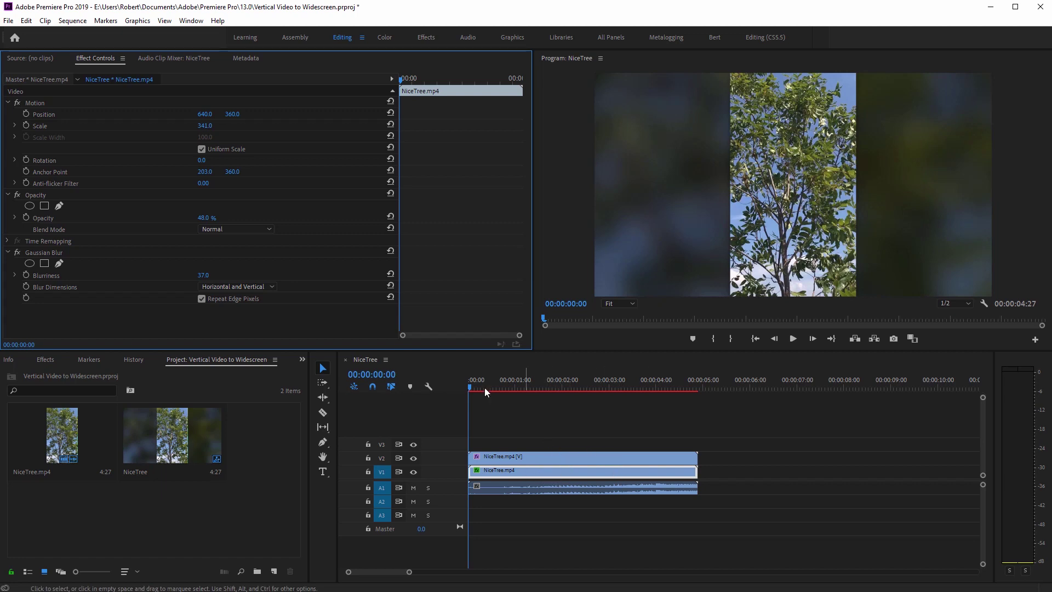
Create a black 1280x720 color matte named 'black bg'.
{"action": "left_click", "coordinate": [9, 21]}
{"action": "mouse_move", "coordinate": [115, 33]}
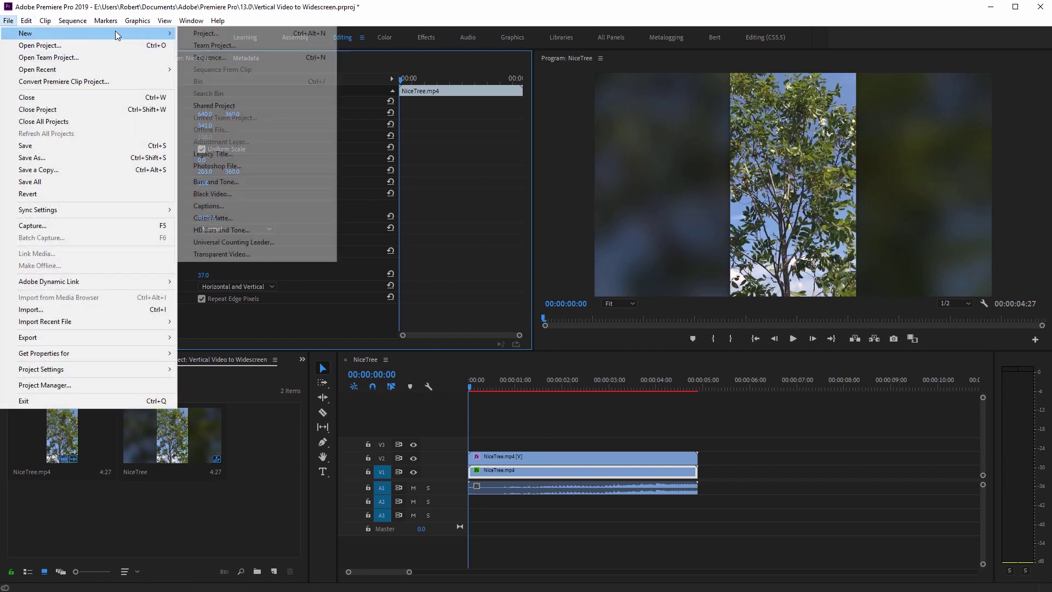
{"action": "left_click", "coordinate": [233, 220]}
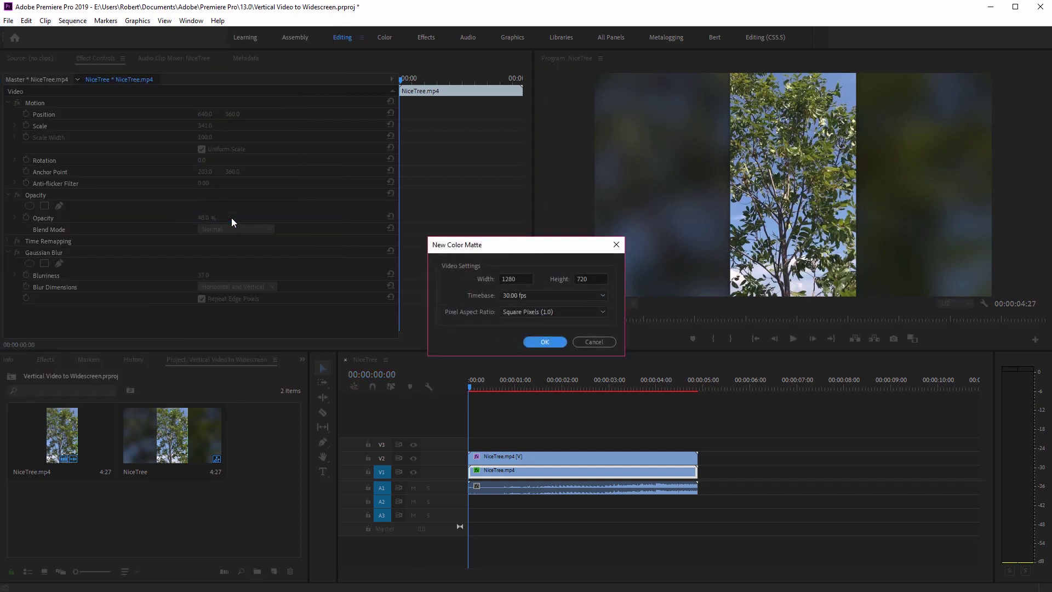
{"action": "left_click", "coordinate": [545, 341]}
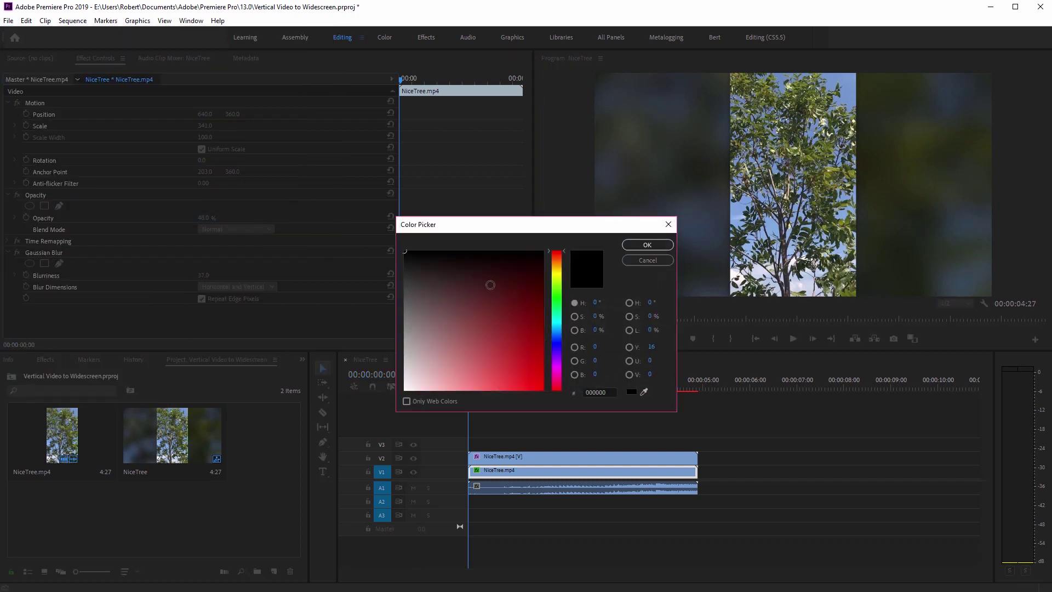
{"action": "left_click", "coordinate": [646, 242]}
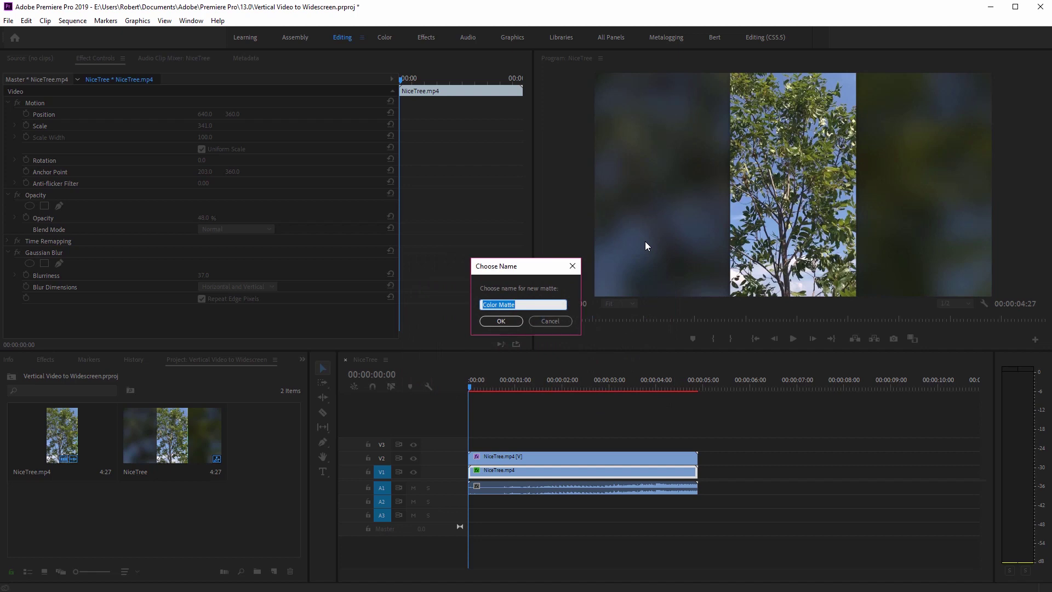
{"action": "type", "text": "black bg"}
{"action": "key", "text": "Return"}
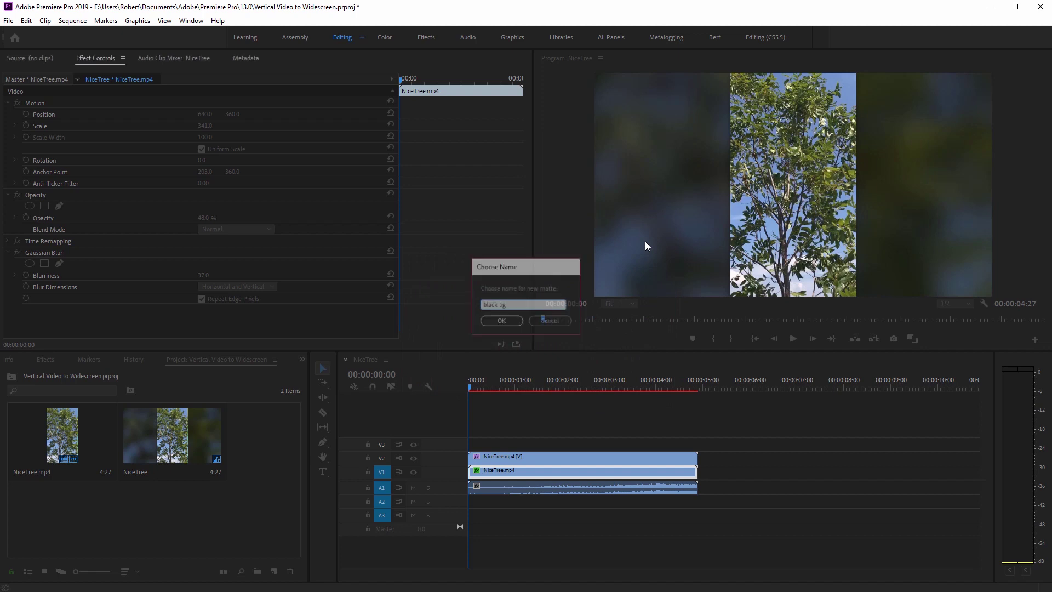
Place 'black bg' on V1 beneath both tree clips and trim it to their length.
{"action": "left_click_drag", "start_coordinate": [217, 422], "coordinate": [661, 446]}
{"action": "left_click", "coordinate": [647, 472], "text": "shift"}
{"action": "left_click_drag", "start_coordinate": [707, 471], "coordinate": [478, 471]}
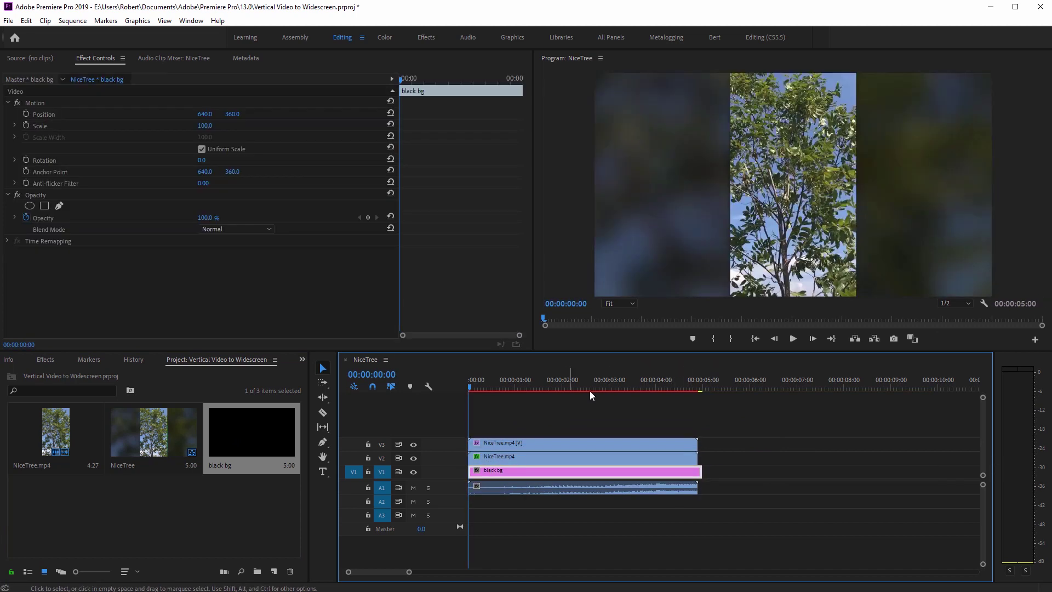
{"action": "left_click_drag", "start_coordinate": [699, 472], "coordinate": [693, 472]}
{"action": "left_click_drag", "start_coordinate": [575, 379], "coordinate": [551, 379]}
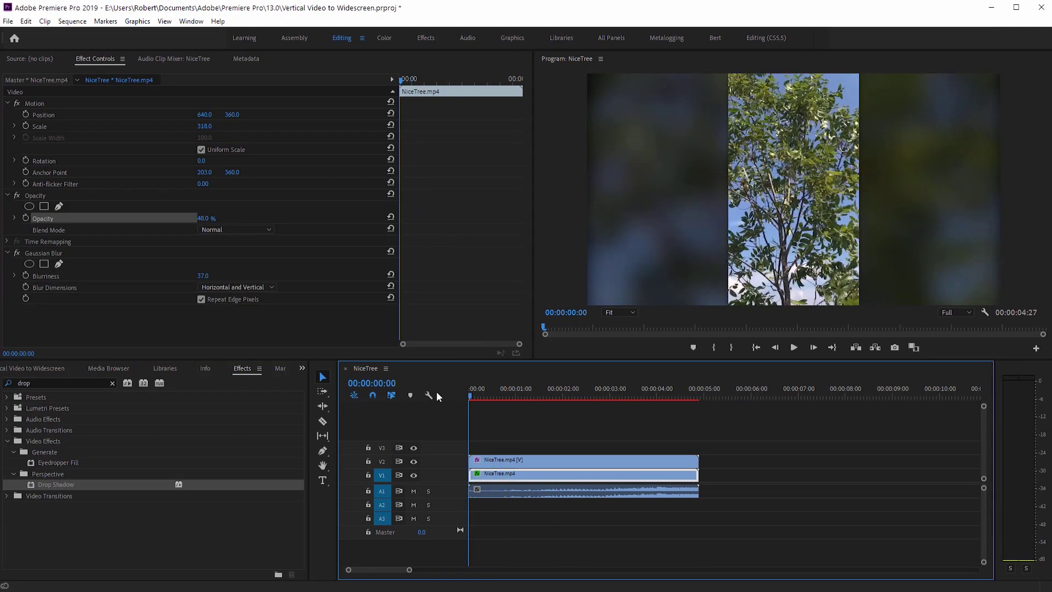
{"action": "key", "text": "space"}
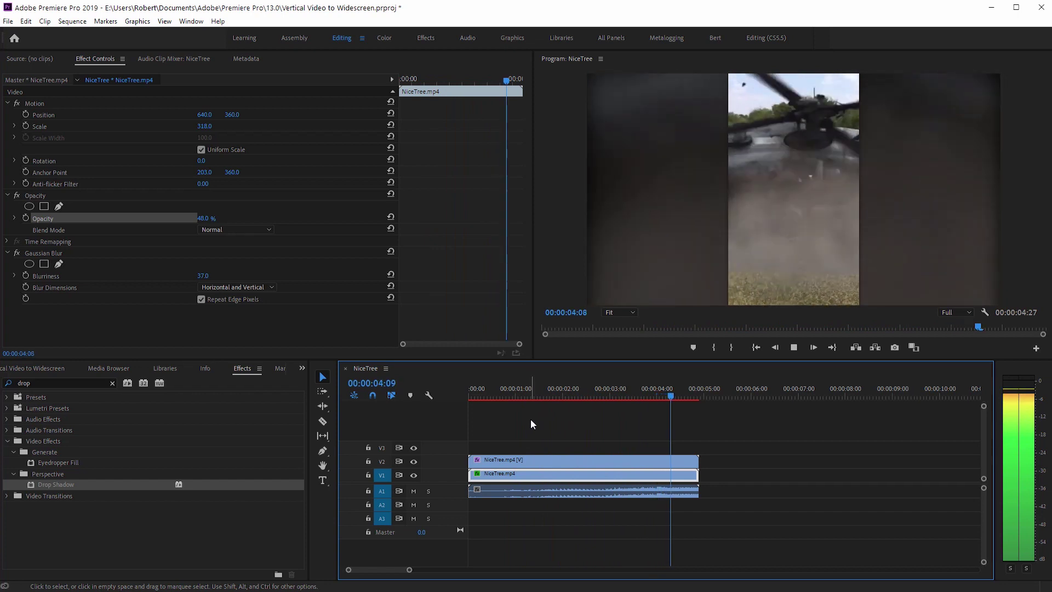
{"action": "left_click", "coordinate": [631, 390]}
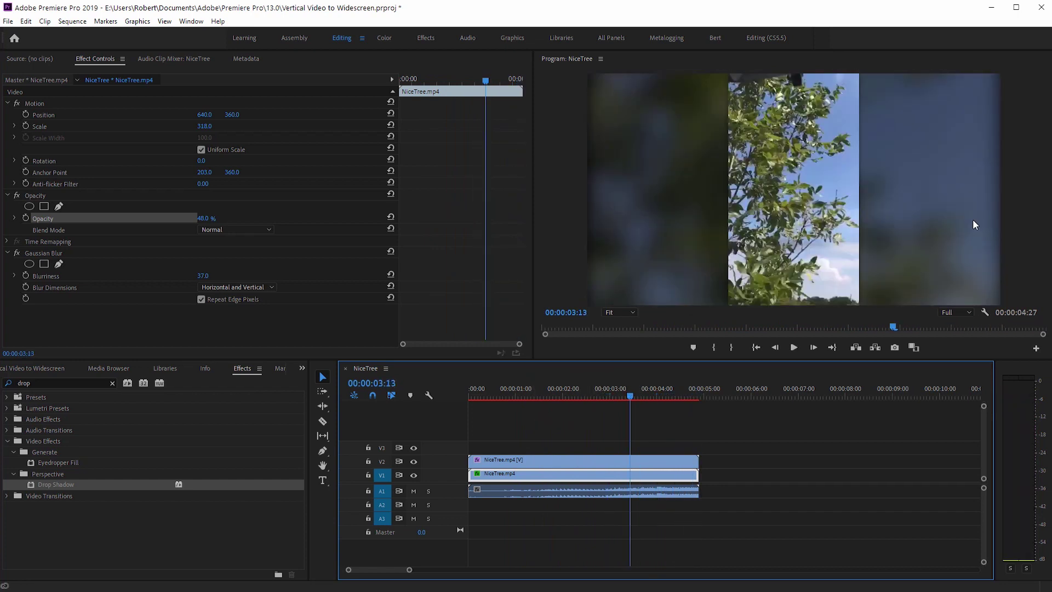